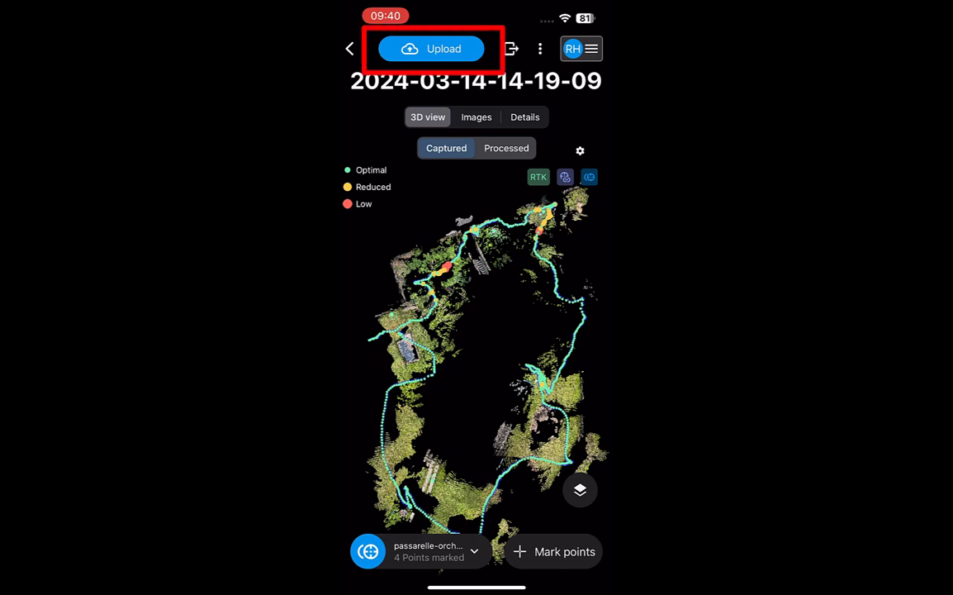
click(431, 48)
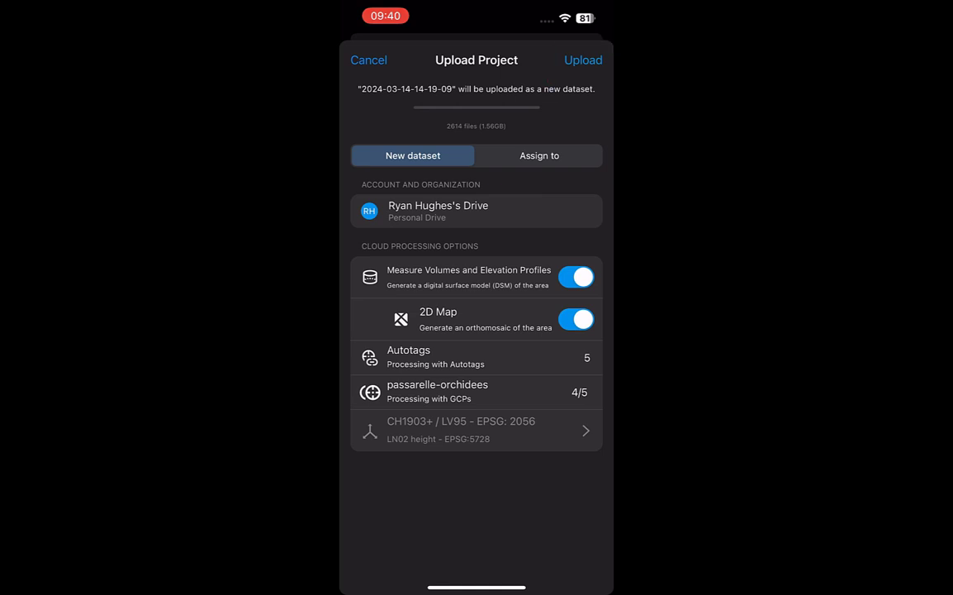
Upload the 2614-file, 1.56 GB 2024-03-14 scan to PIX4Dcloud as a new dataset
click(583, 60)
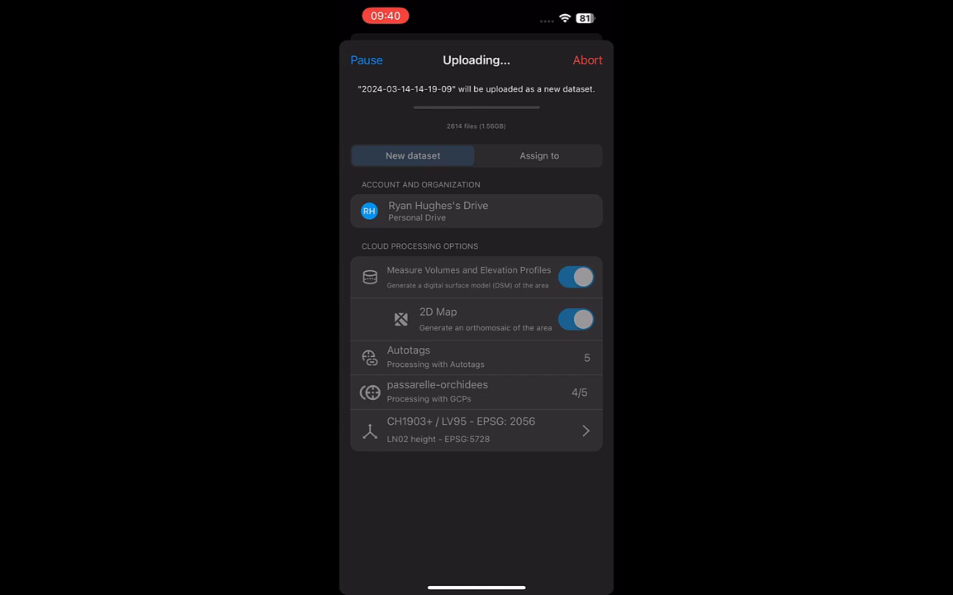